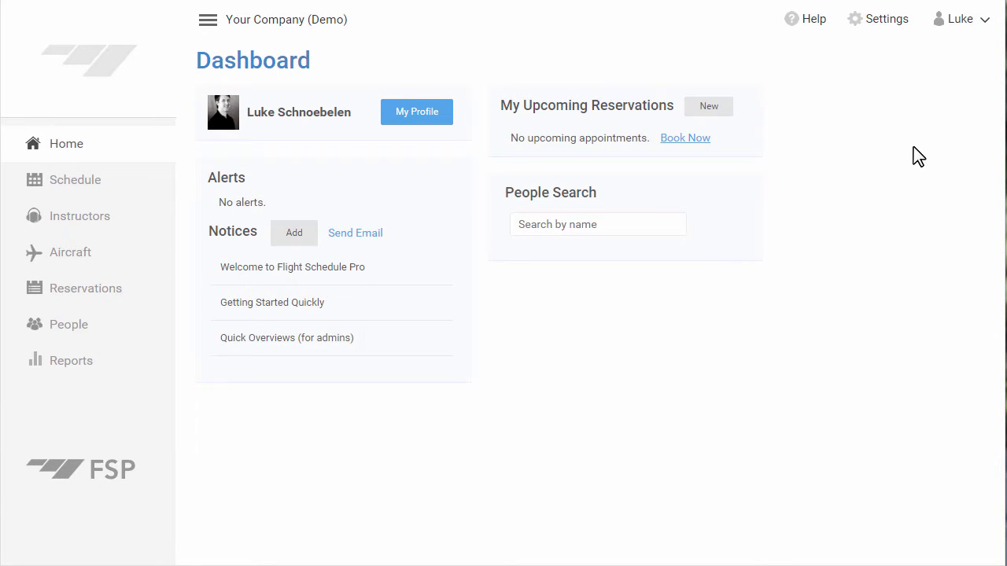
# Step: Navigate to Settings > Scheduling > Activity Types
pyautogui.click(869, 23)
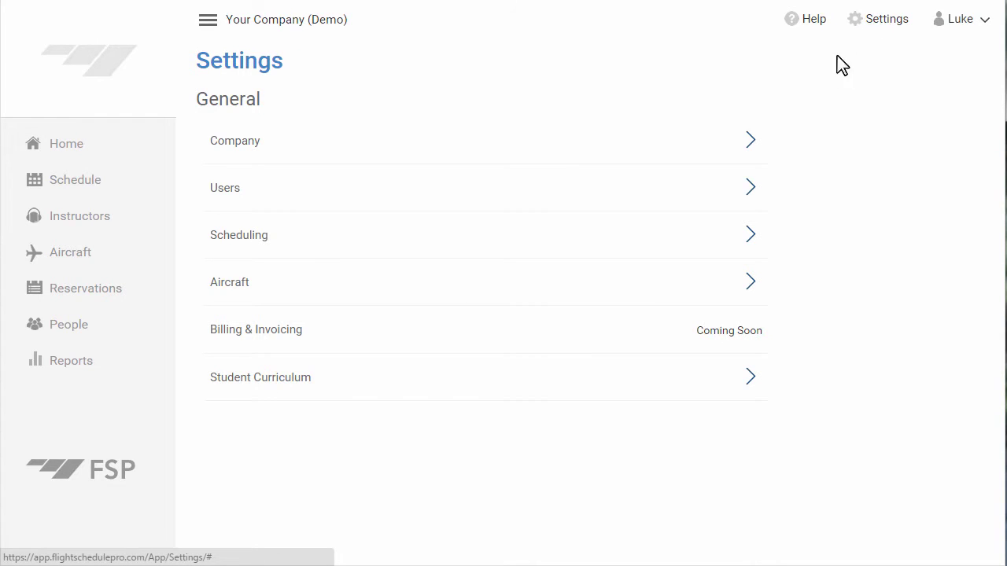
pyautogui.click(275, 237)
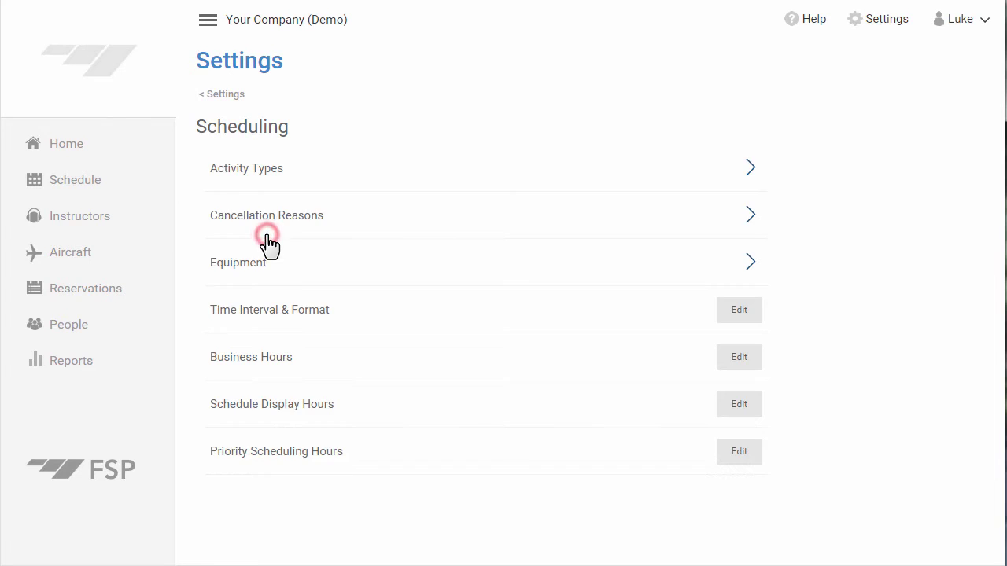
pyautogui.click(485, 169)
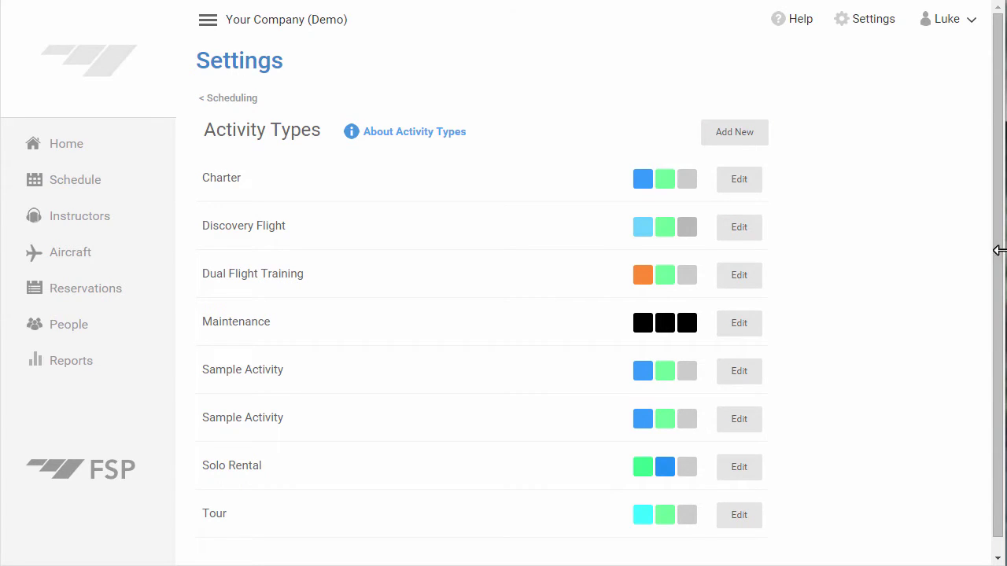
# Step: Edit Solo Rental and re-confirm its existing Reserved Color unchanged
pyautogui.click(740, 467)
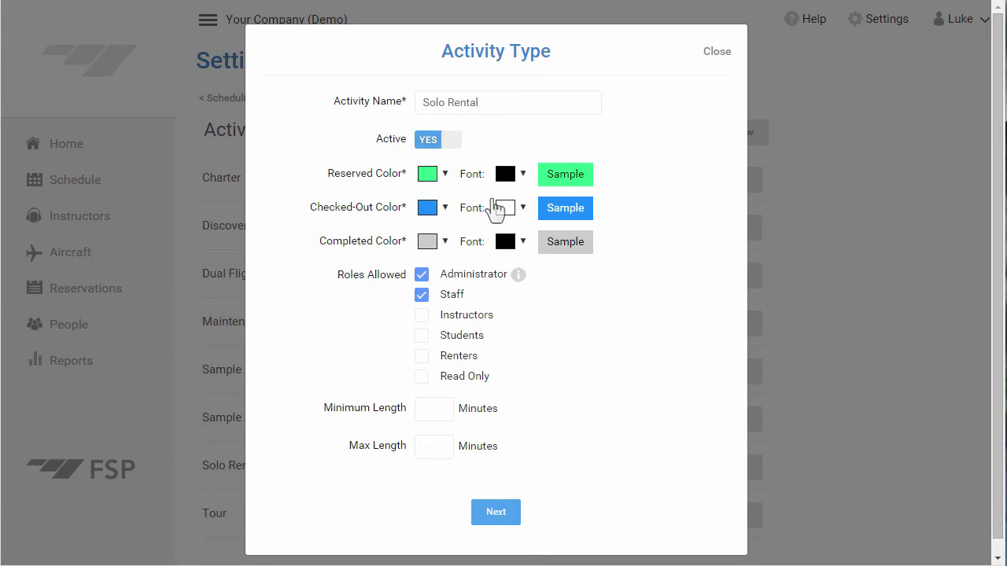
pyautogui.click(428, 173)
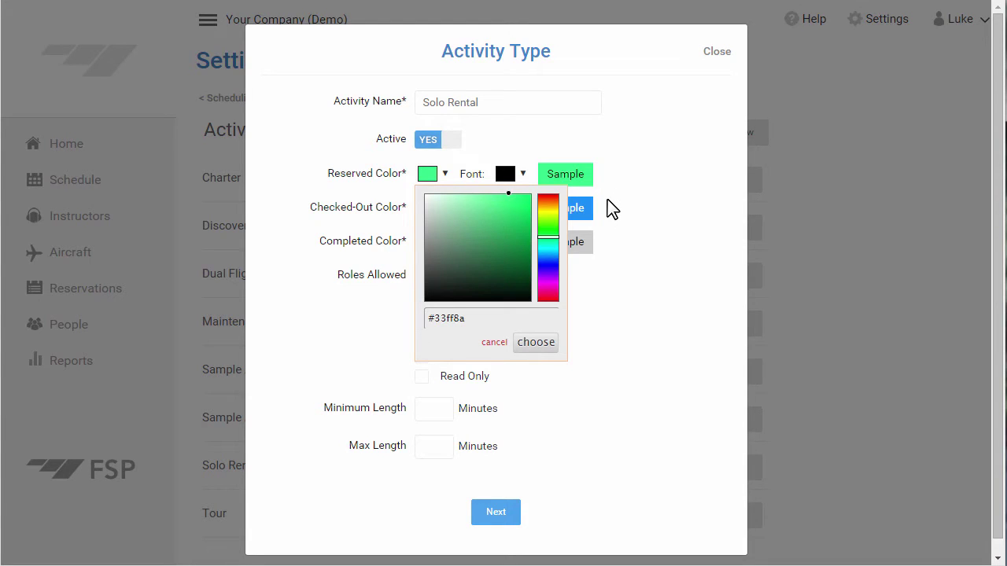
pyautogui.click(542, 345)
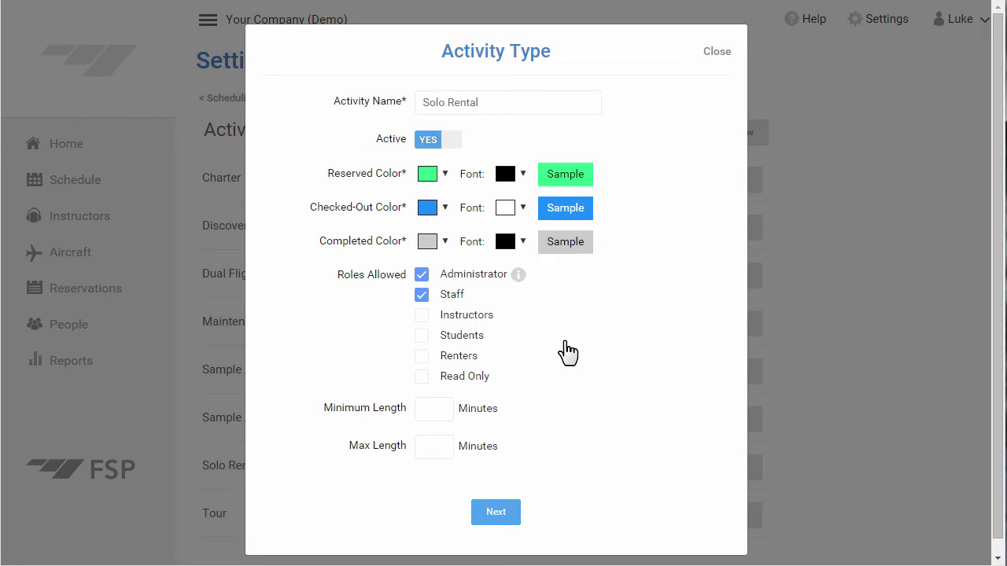
# Step: Tick Instructors and Renters under Roles Allowed for Solo Rental and go Next
pyautogui.click(421, 317)
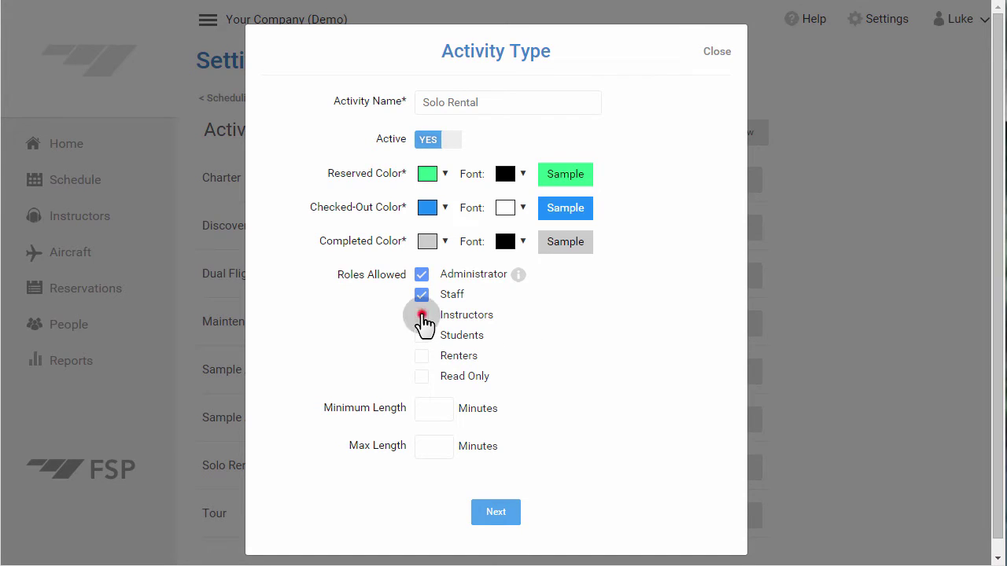
pyautogui.click(422, 356)
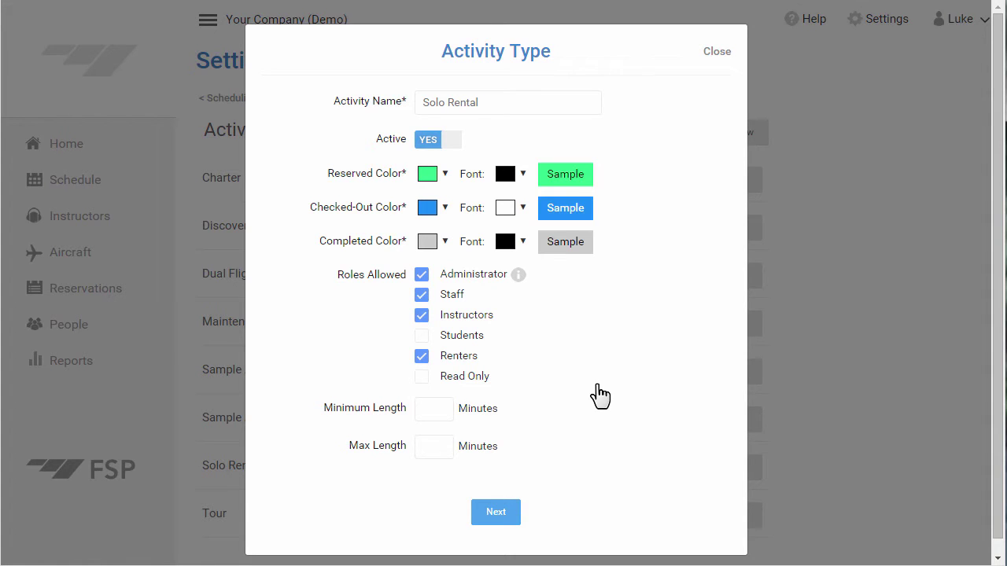
pyautogui.click(503, 515)
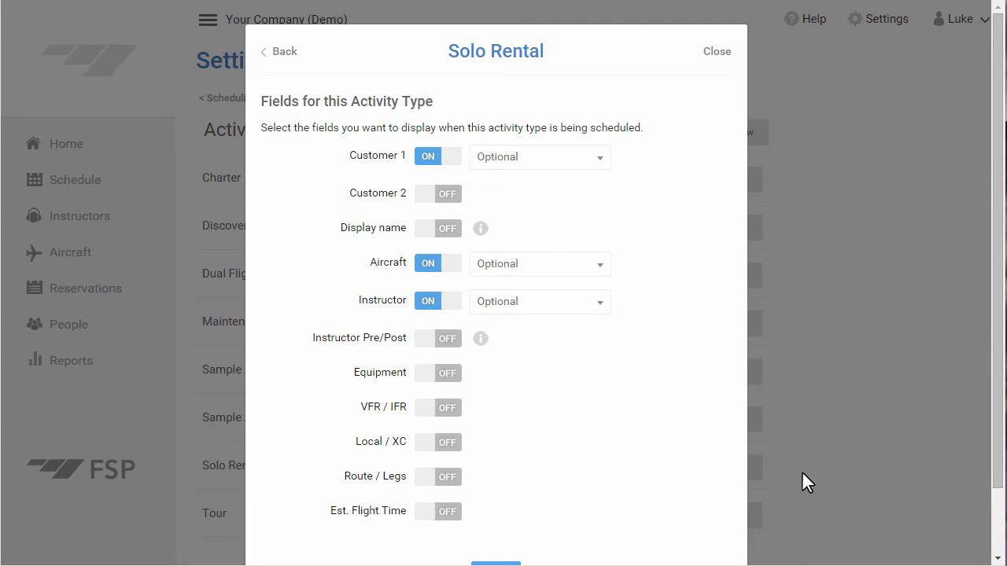
# Step: Set Aircraft and the enabled Est. Flight Time to Required to Schedule & Dispatch, then go Next
pyautogui.click(600, 266)
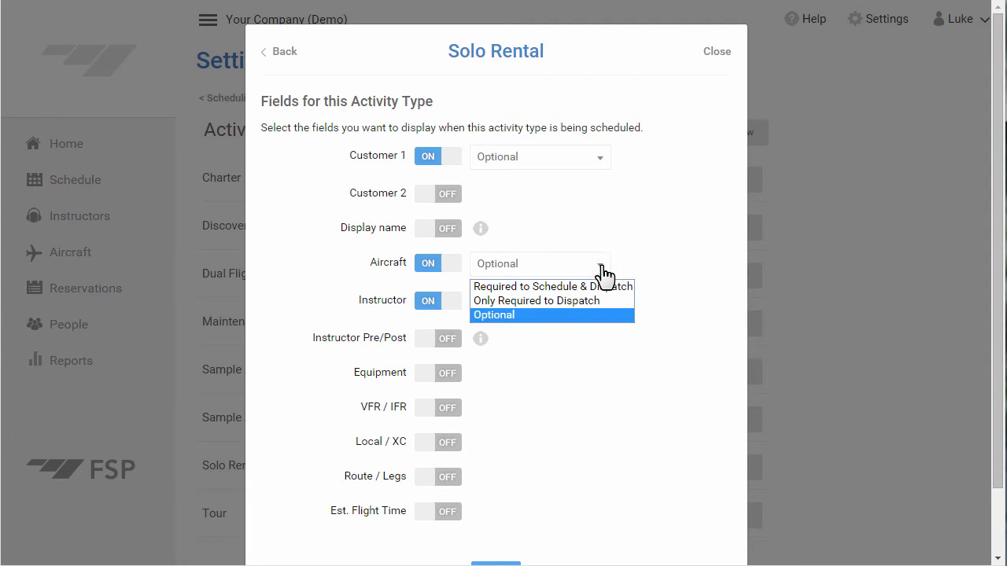
pyautogui.click(606, 288)
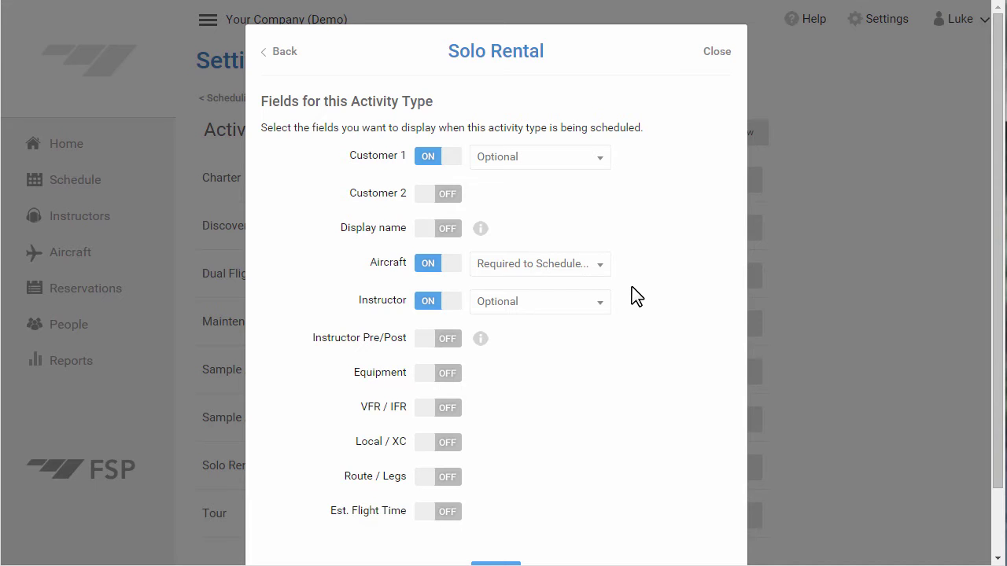
pyautogui.click(428, 514)
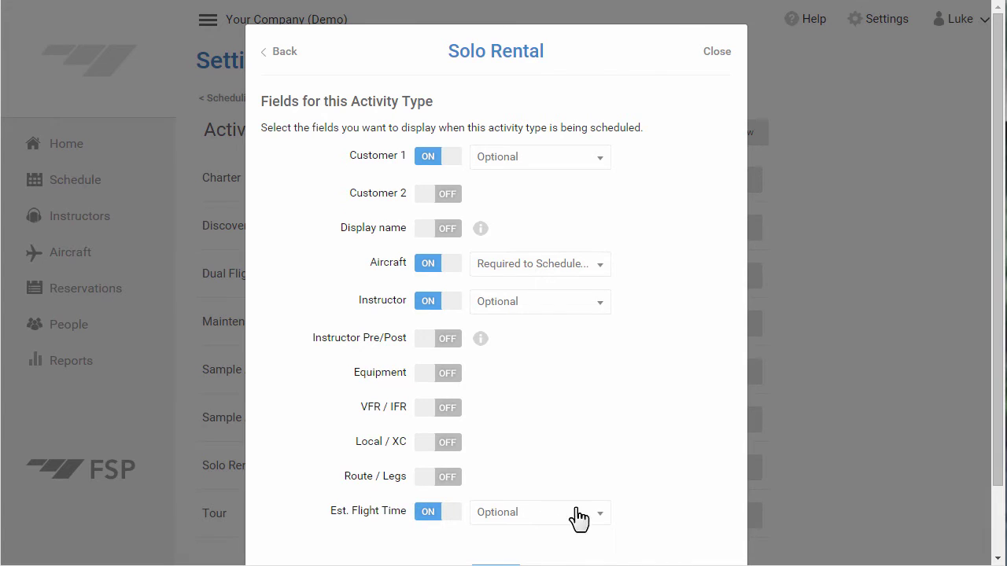
pyautogui.click(599, 514)
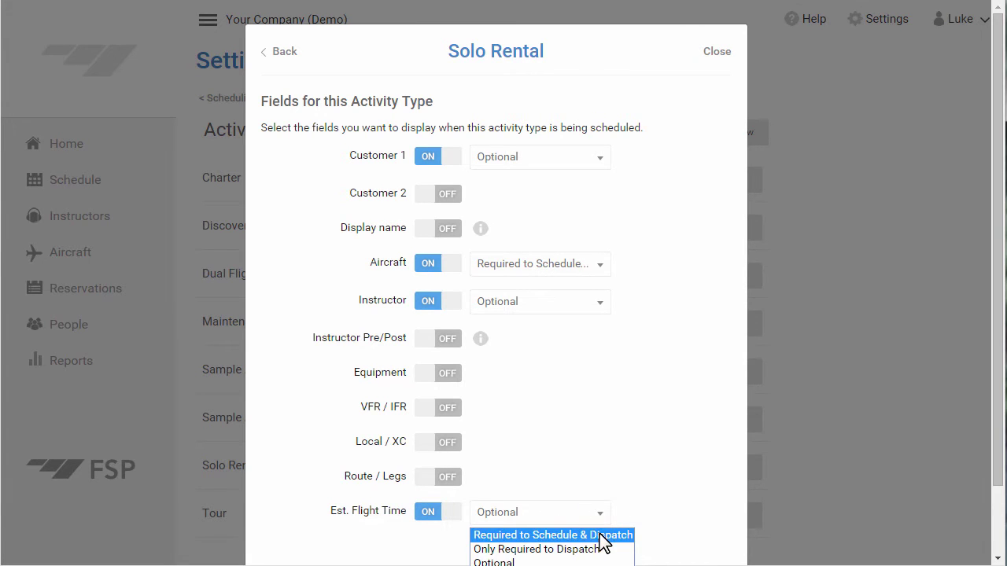
pyautogui.click(601, 534)
pyautogui.scroll(-1, 656, 503)
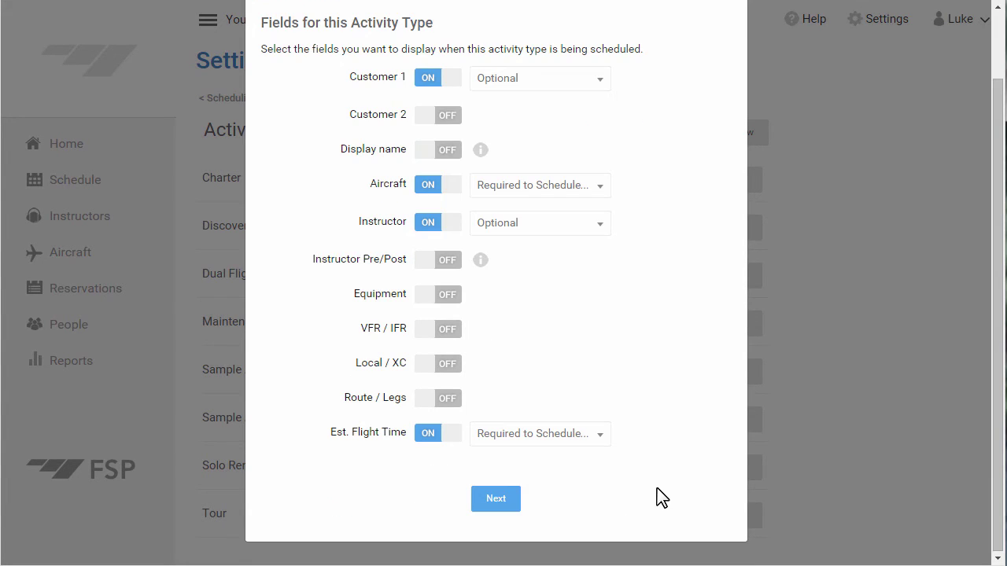
pyautogui.click(509, 503)
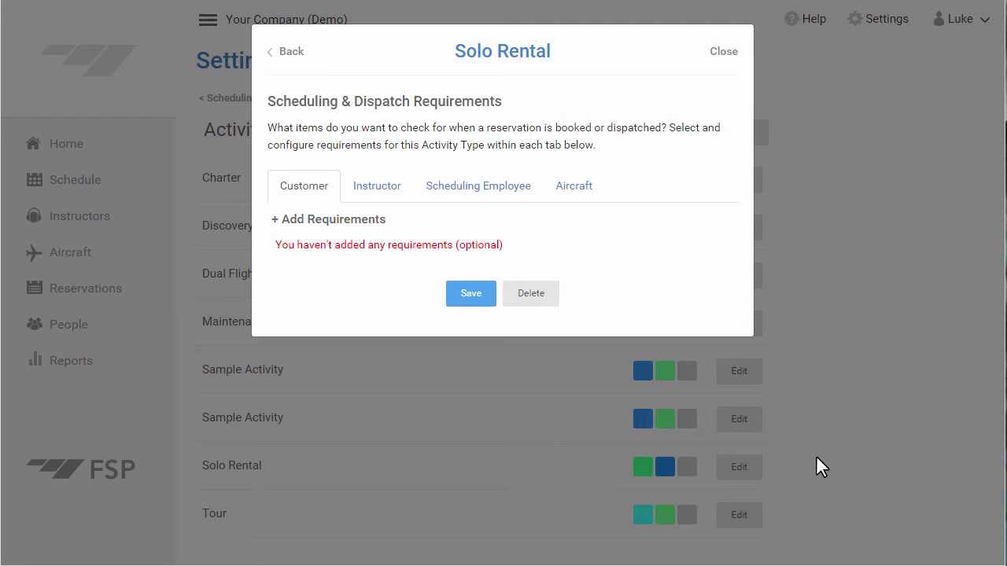
# Step: Use + Add Requirements on the Customer tab to show the selectable requirements
pyautogui.click(275, 220)
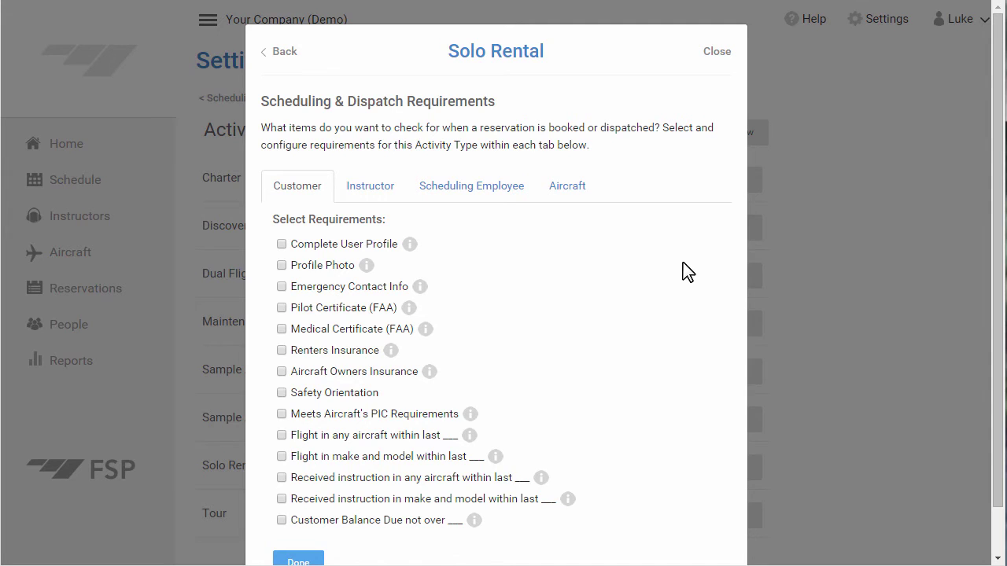
# Step: Tick Pilot Certificate (FAA) among the customer requirements and confirm with Done
pyautogui.click(281, 307)
pyautogui.scroll(-1, 610, 338)
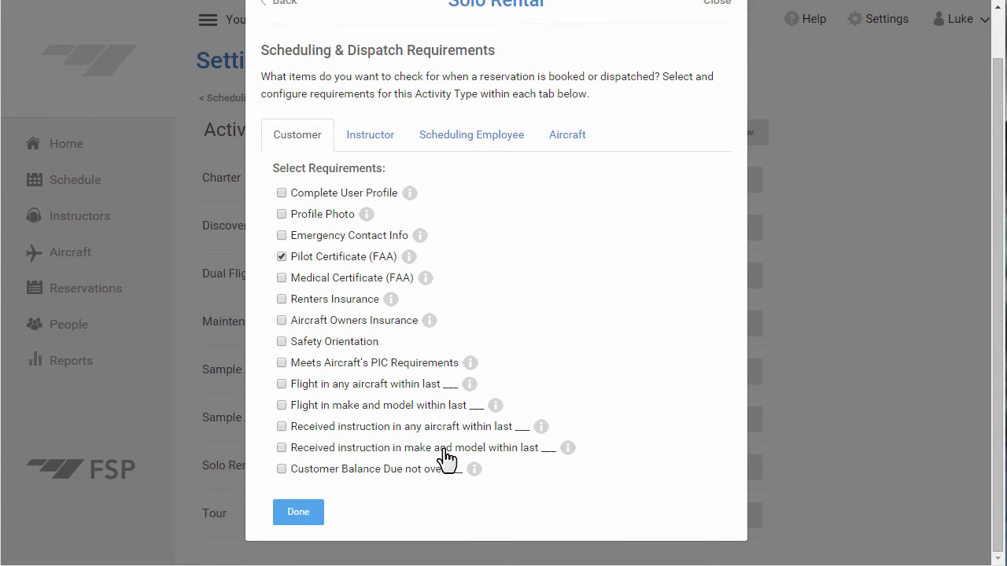
pyautogui.click(318, 519)
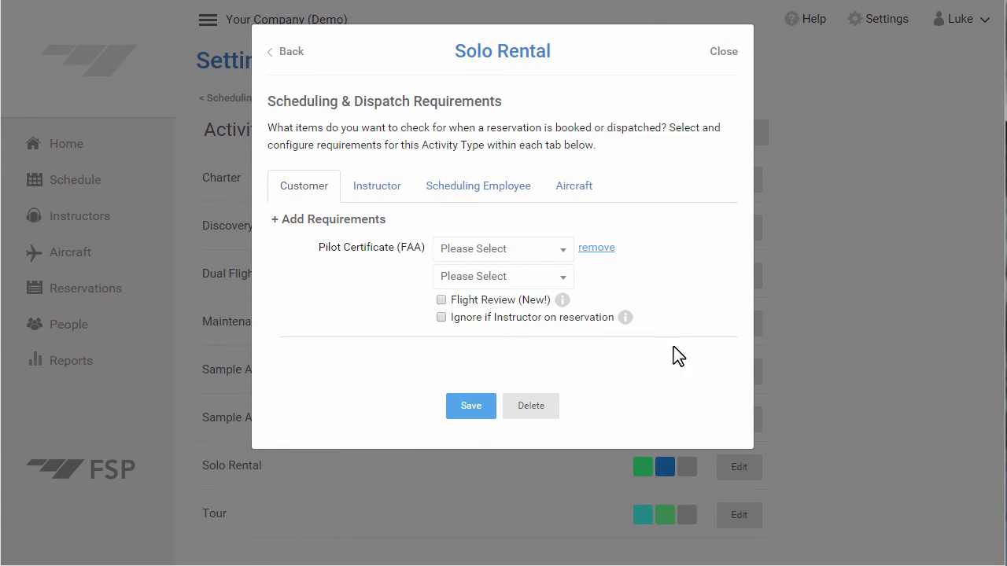
# Step: Set the customer Pilot Certificate (FAA) enforcement to Schedule Warning / Dispatch Requirement
pyautogui.click(562, 252)
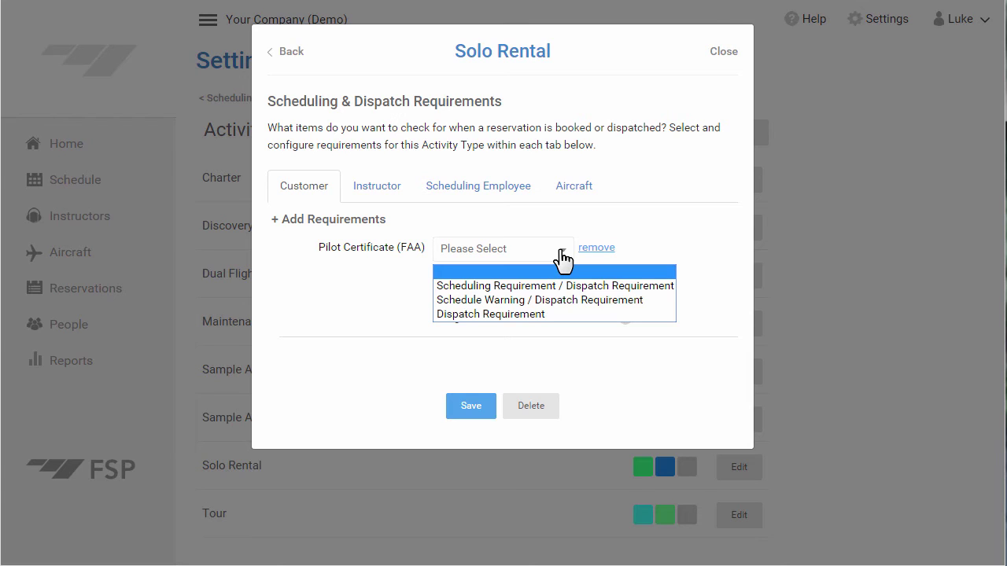
pyautogui.click(560, 300)
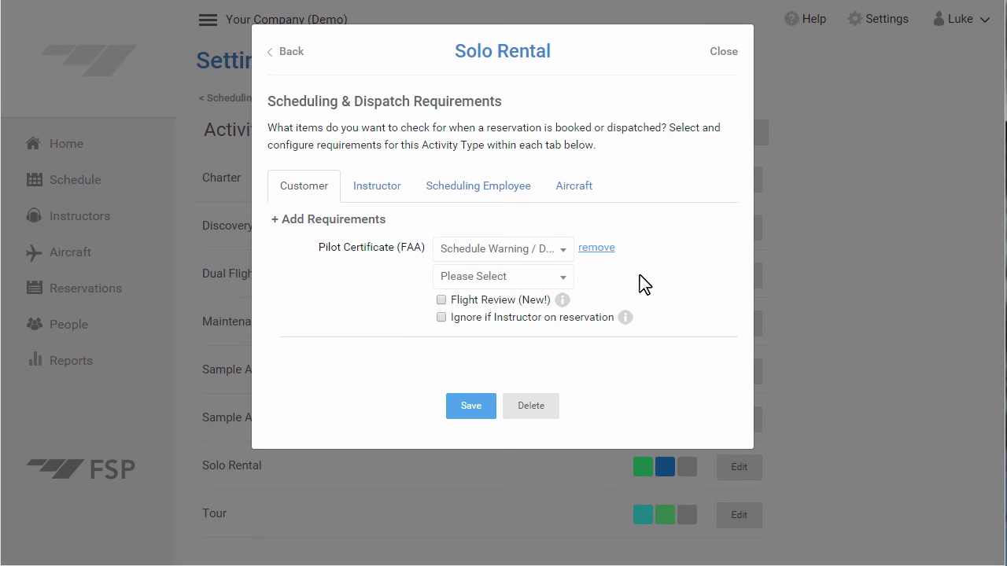
pyautogui.click(568, 281)
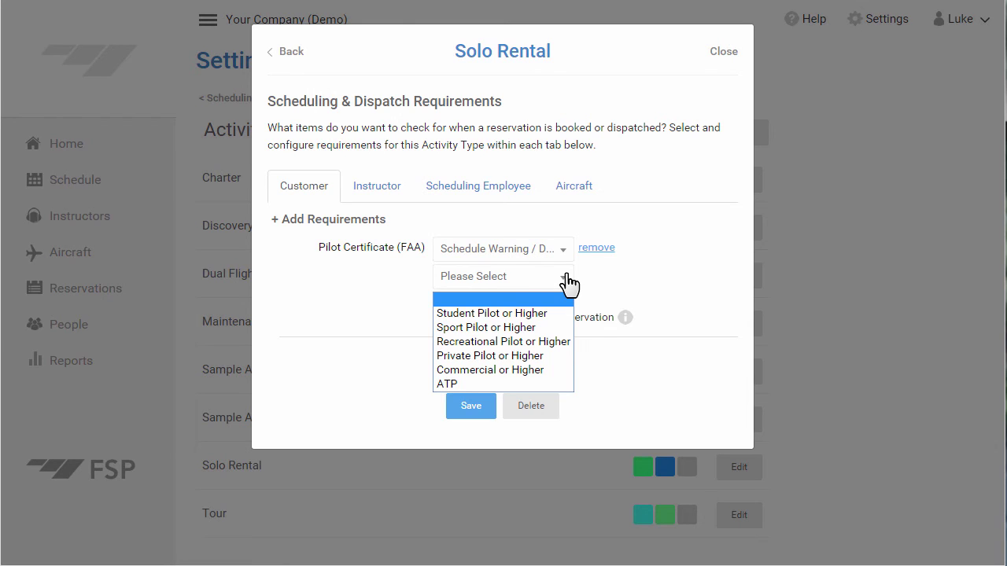
# Step: Choose Private Pilot or Higher as the customer's required certificate level
pyautogui.click(555, 356)
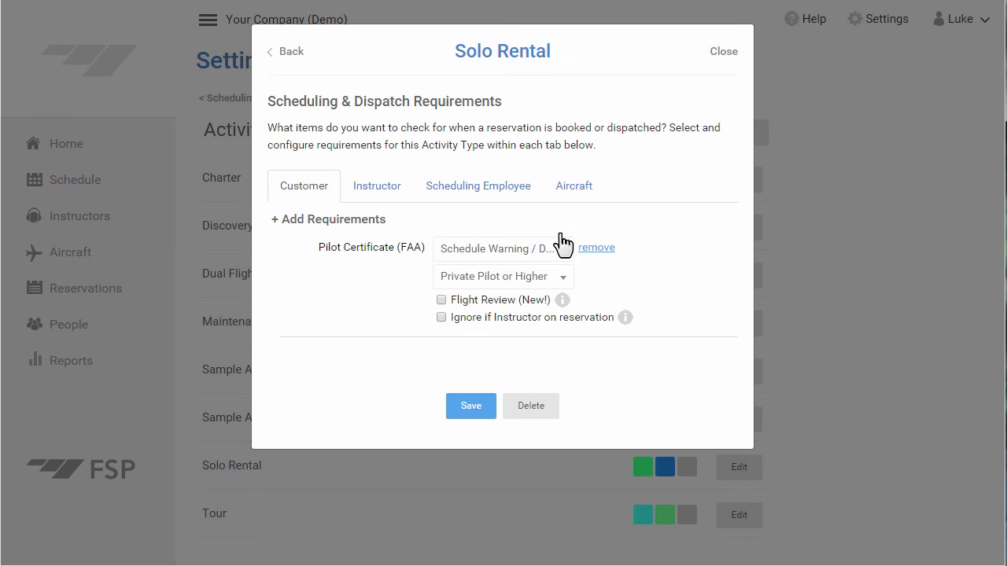
# Step: On the Instructor tab, add Pilot Certificate (FAA) as an instructor requirement
pyautogui.click(391, 186)
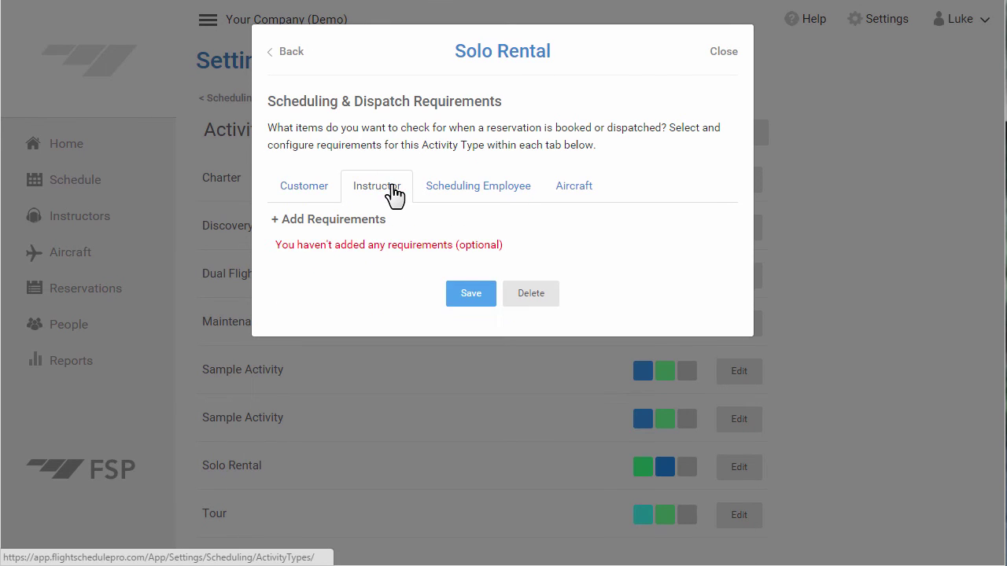
pyautogui.click(373, 221)
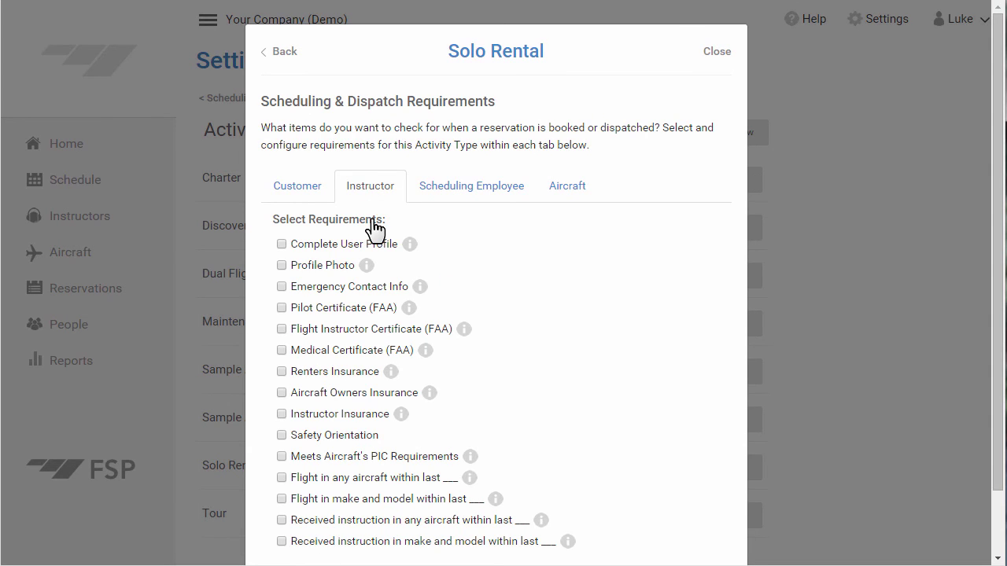
pyautogui.click(283, 306)
pyautogui.scroll(-2, 286, 316)
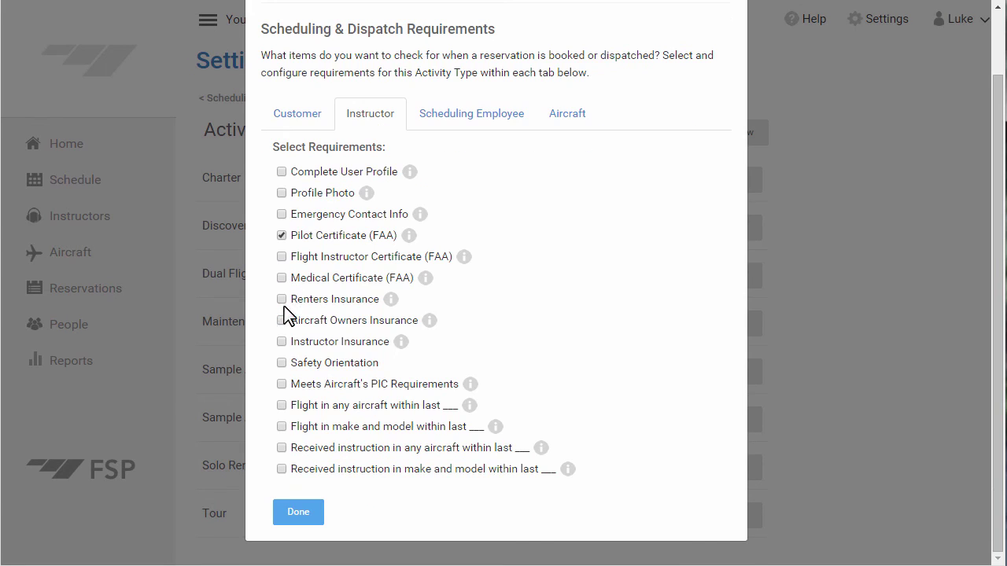
pyautogui.click(309, 510)
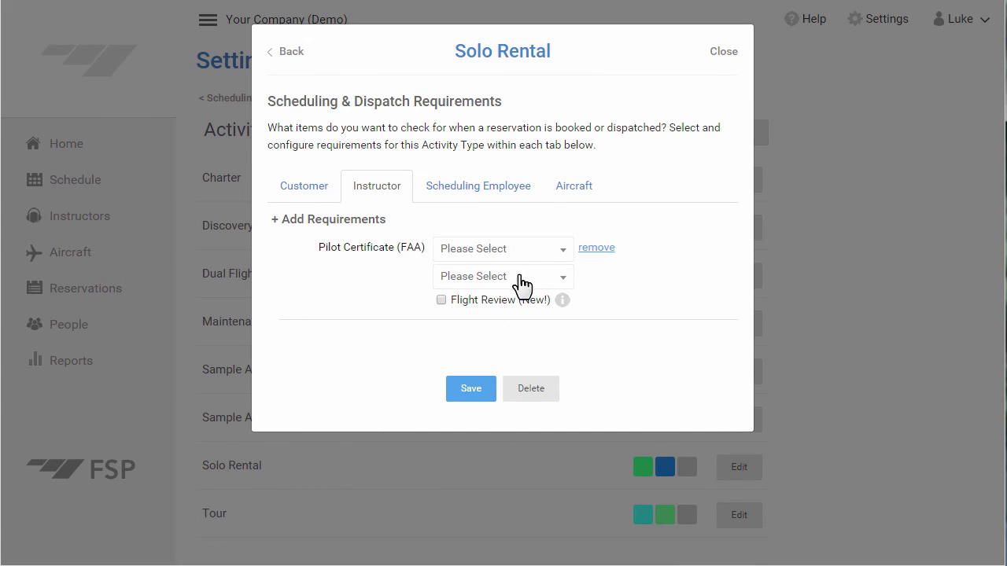
# Step: Set the instructor Pilot Certificate to Schedule Warning / Dispatch Requirement, Commercial or Higher
pyautogui.click(563, 264)
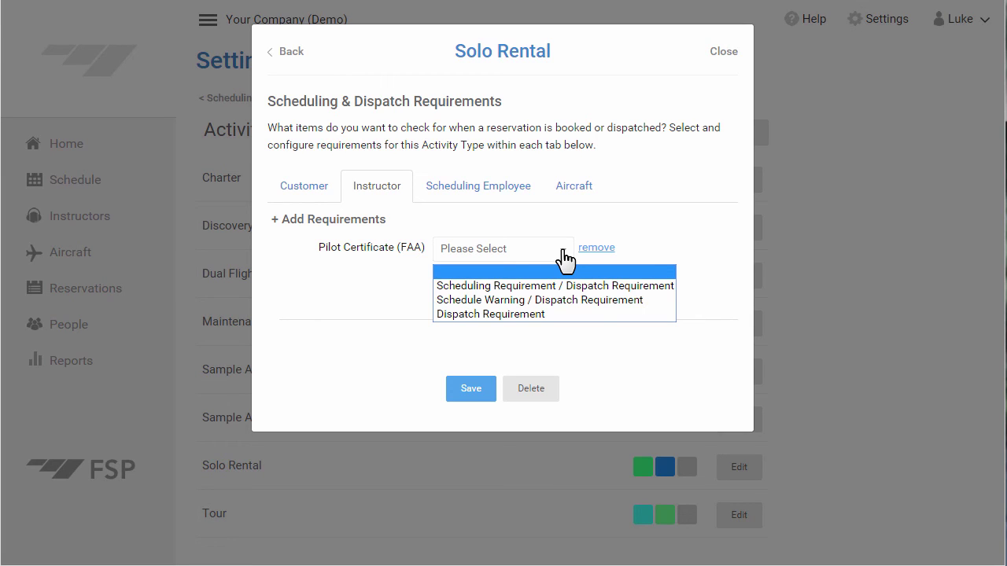
pyautogui.click(559, 301)
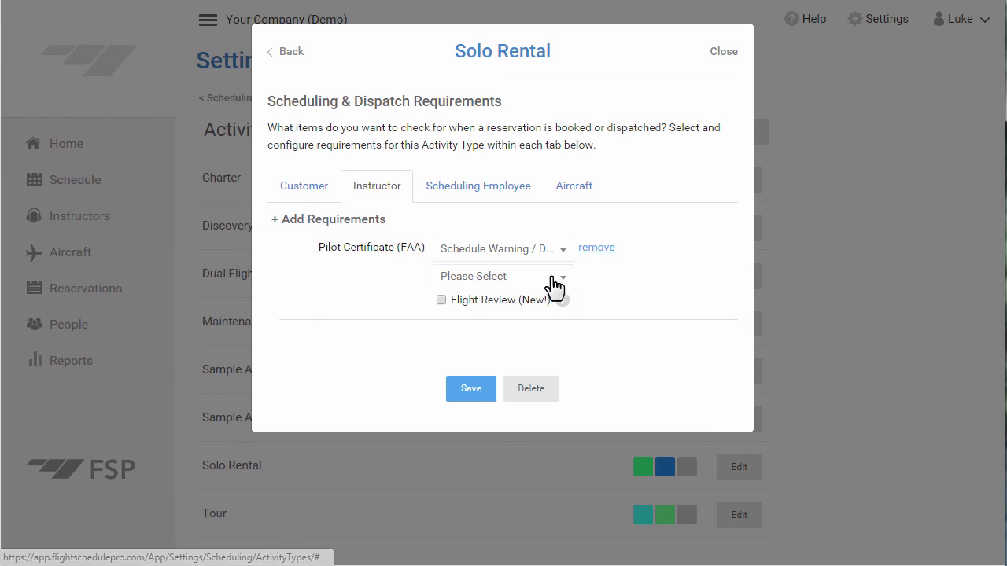
pyautogui.click(561, 283)
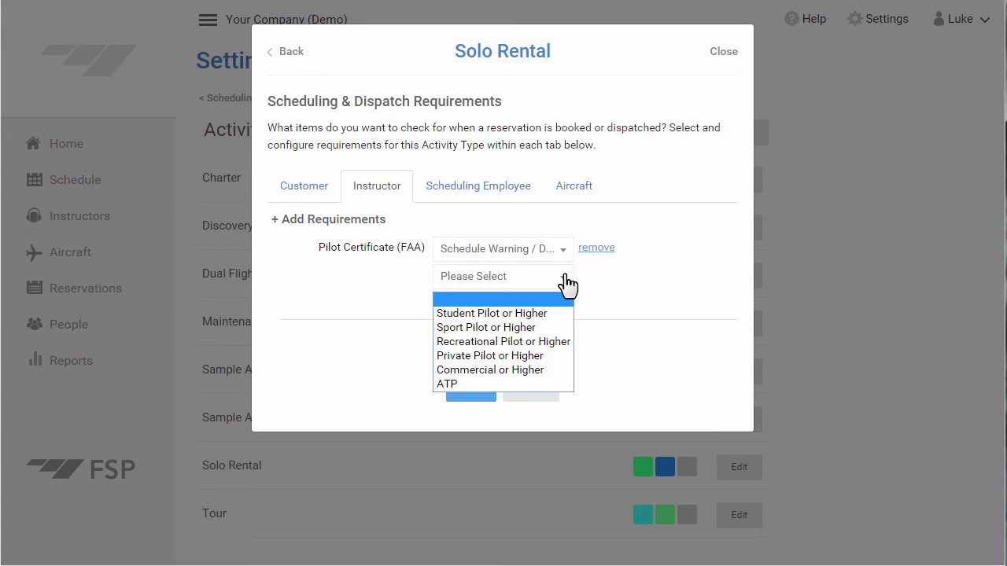
pyautogui.click(534, 368)
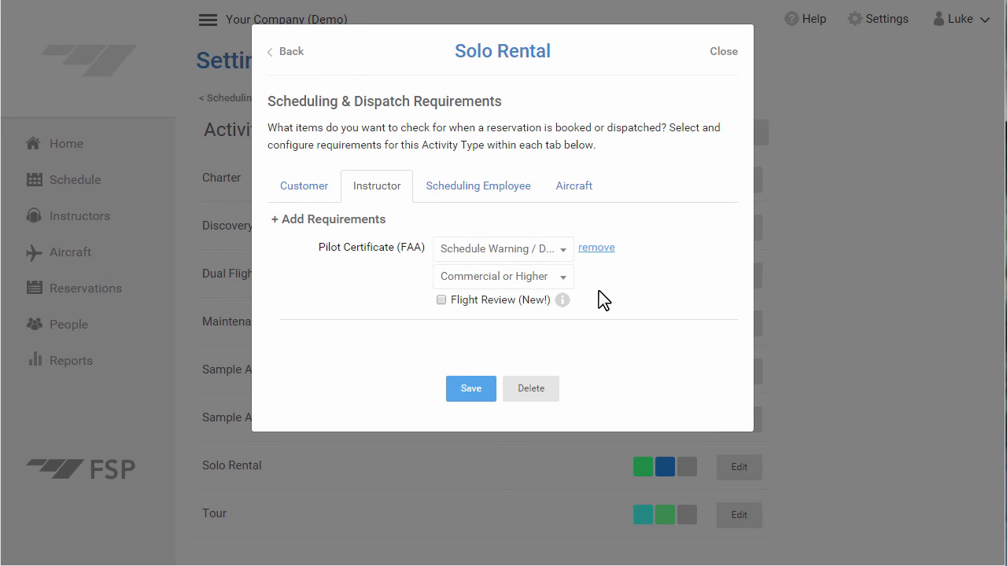
# Step: Return through the activity details and fields pages and save Solo Rental's scheduling and dispatch requirements
pyautogui.click(290, 52)
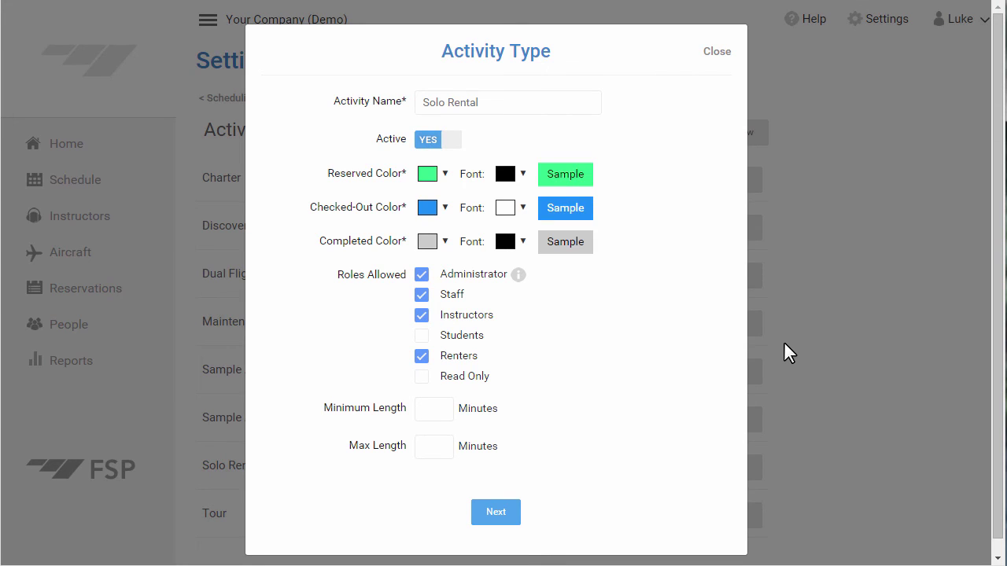
pyautogui.click(518, 526)
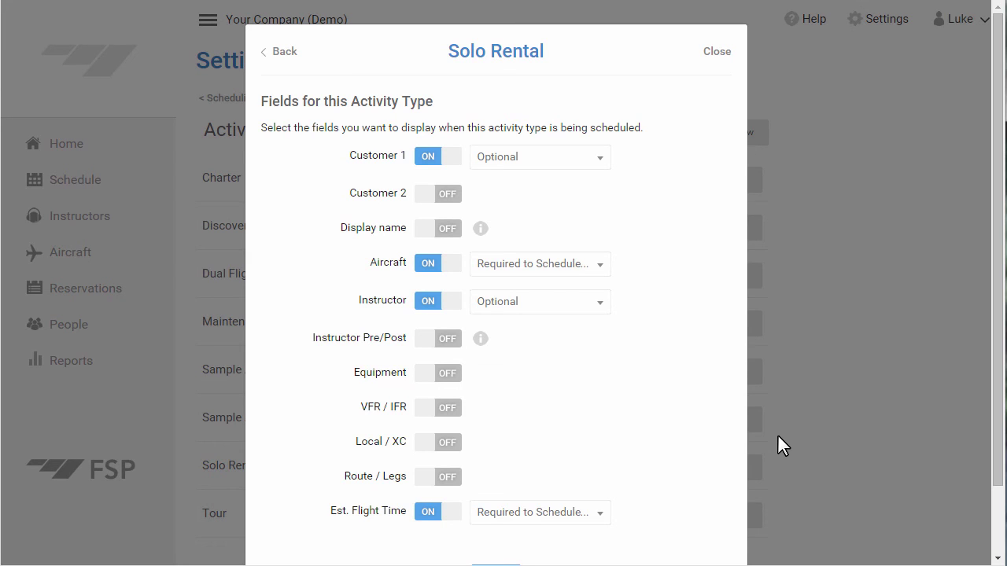
pyautogui.scroll(-1, 778, 436)
pyautogui.click(504, 507)
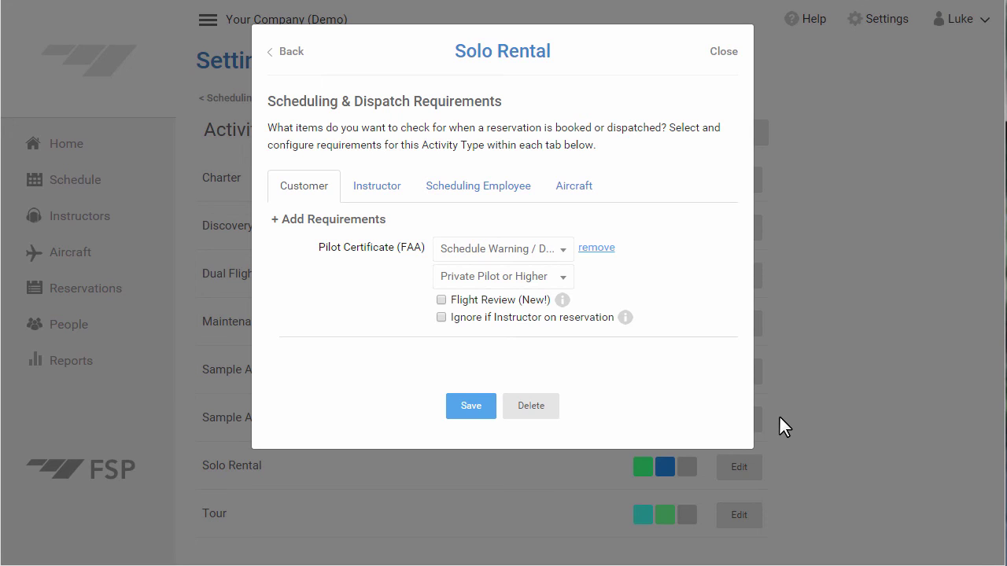
pyautogui.click(487, 412)
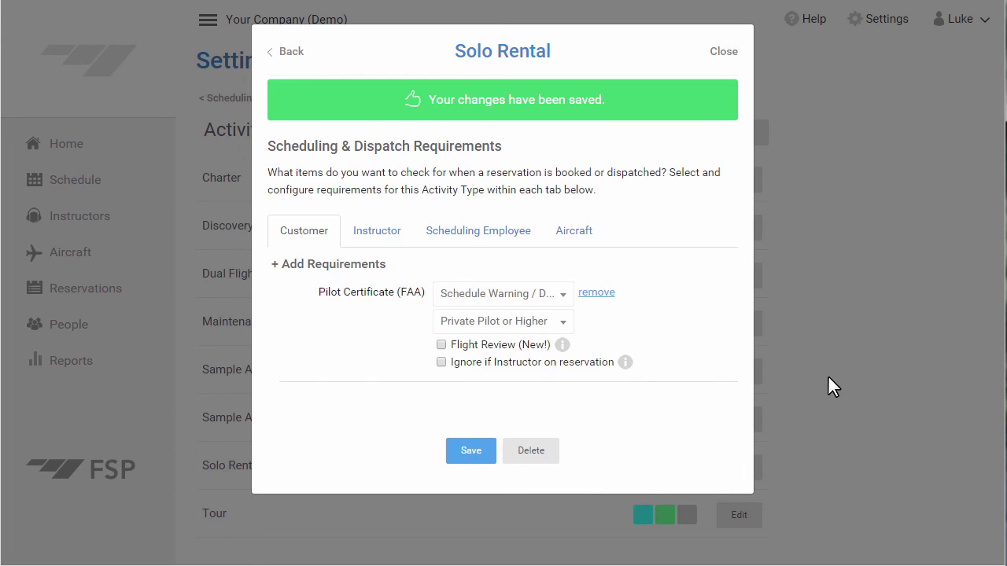